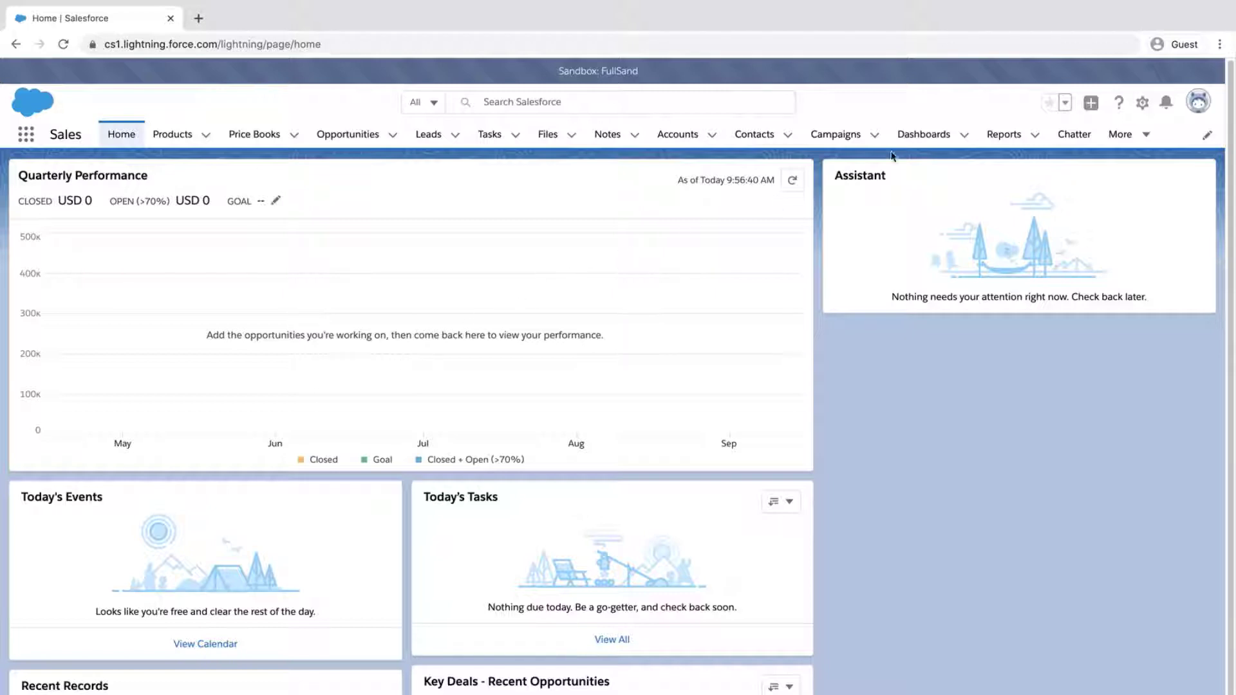
Step: Open the sandbox Setup and use Quick Find 'trigger' to reach the Apex Triggers list
click(1138, 112)
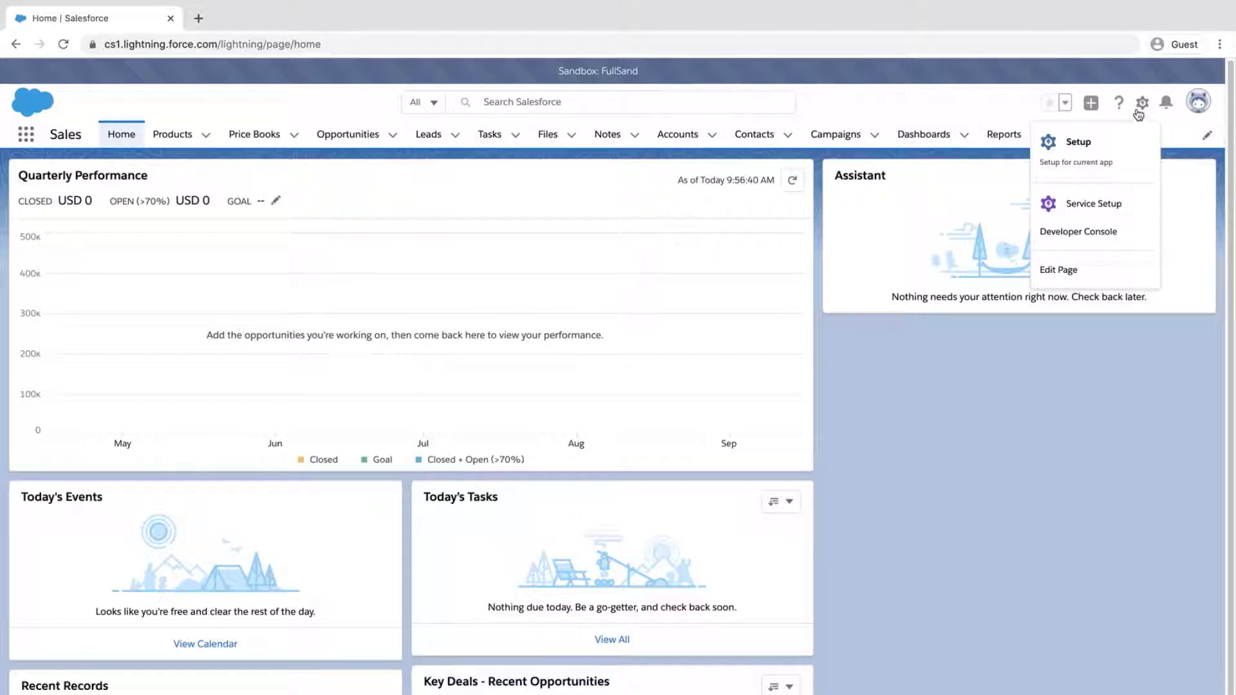
click(1105, 152)
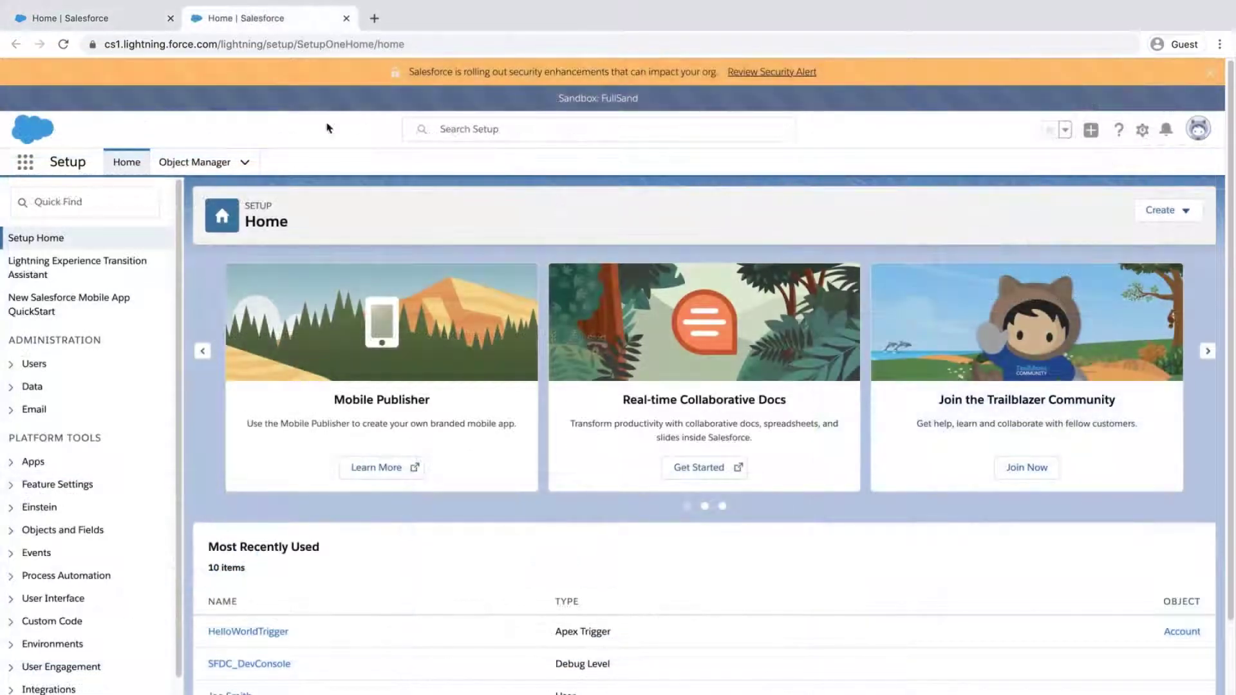
click(90, 202)
text(trigger)
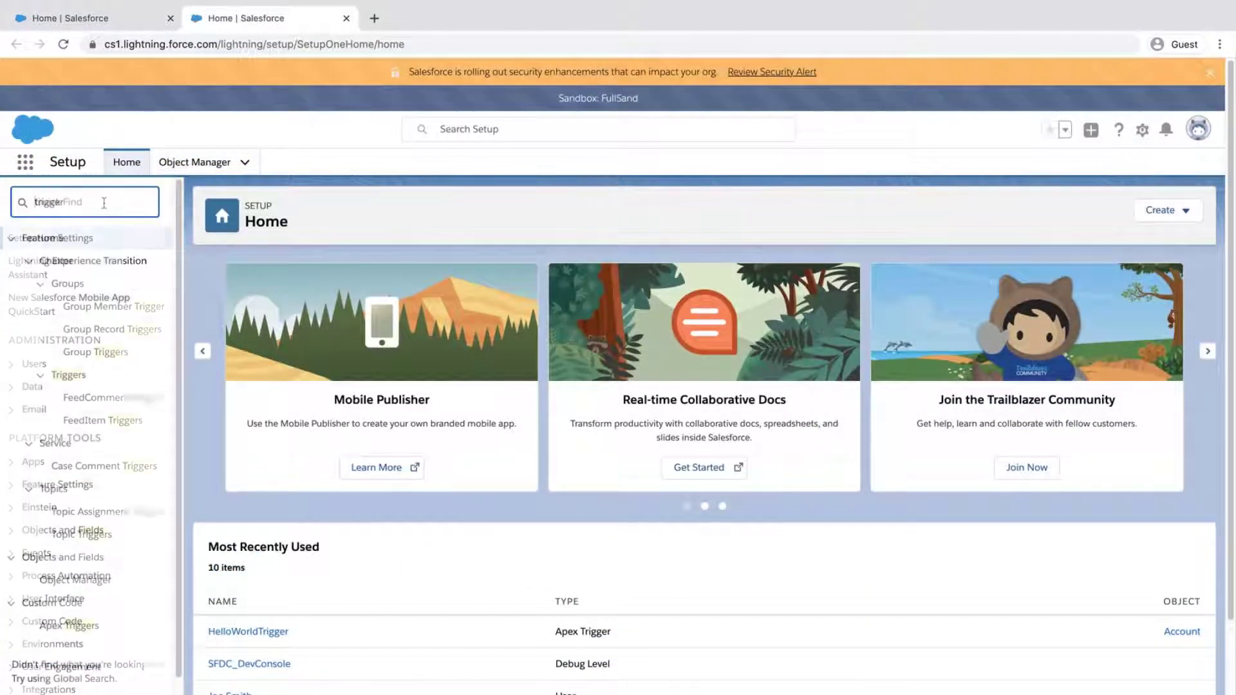
click(62, 630)
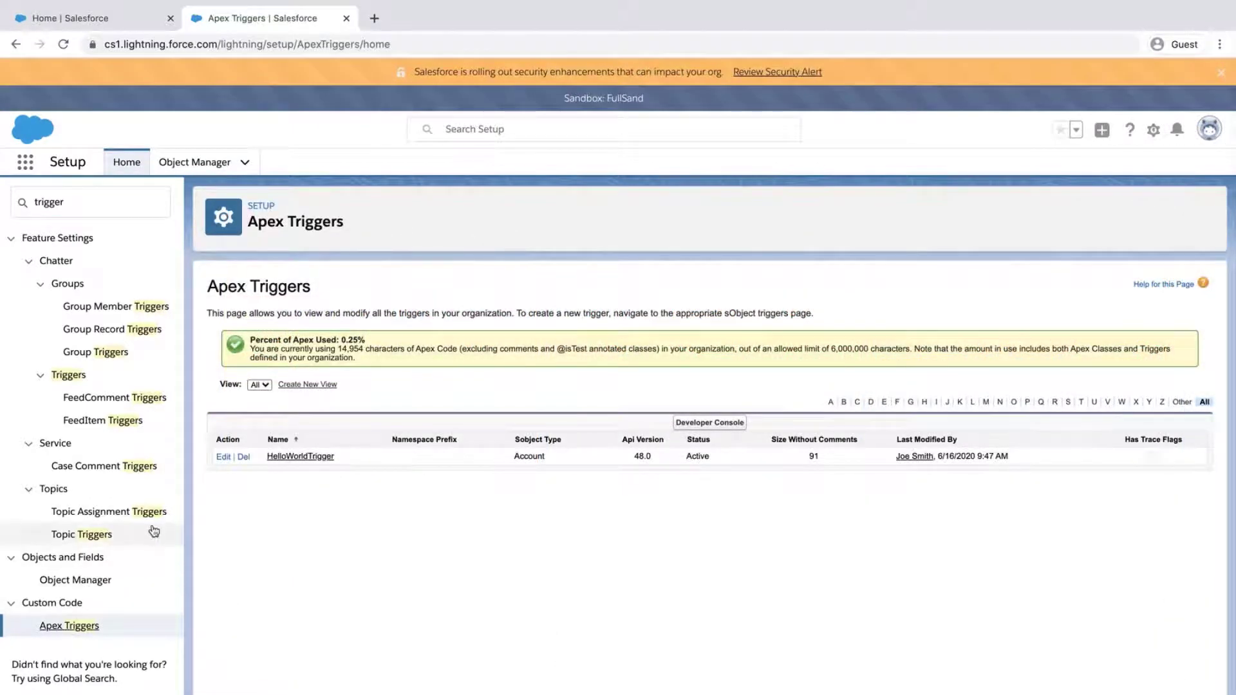
Step: Clear the Is Active checkbox on HelloWorldTrigger and save it
click(223, 457)
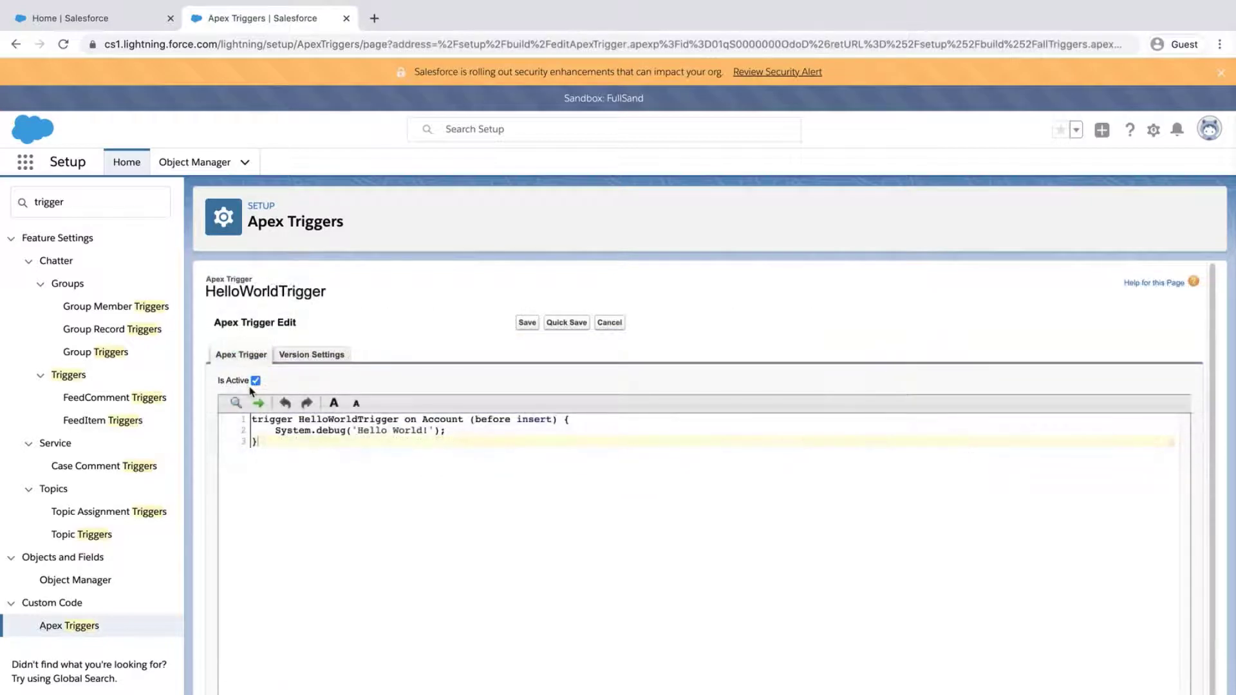
click(256, 381)
click(524, 324)
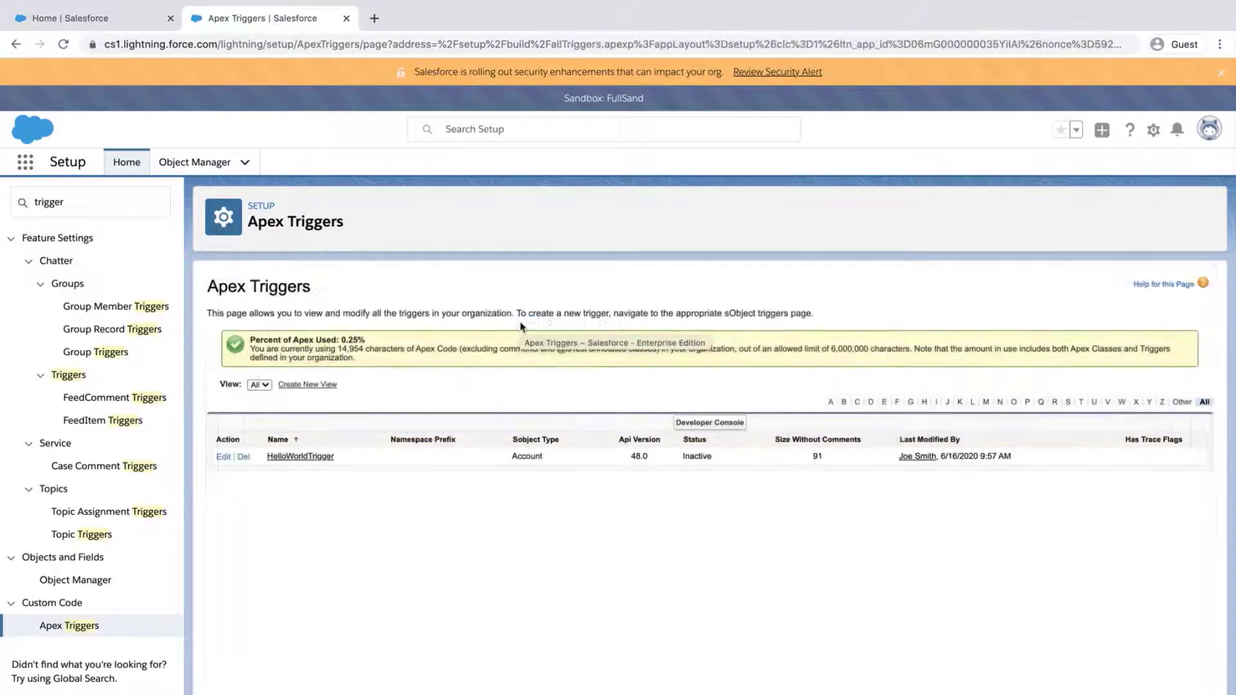
Step: Create and save a new outbound change set named 'Trigger Update'
double_click(125, 201)
text(outbound)
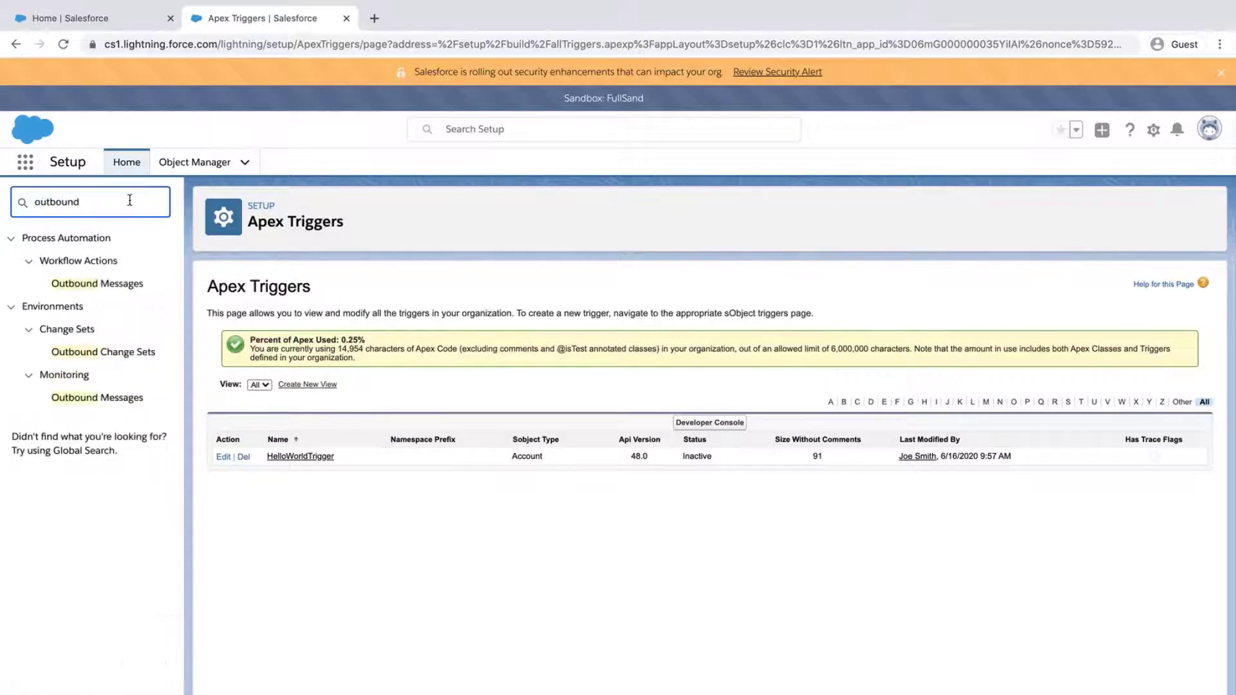
click(105, 356)
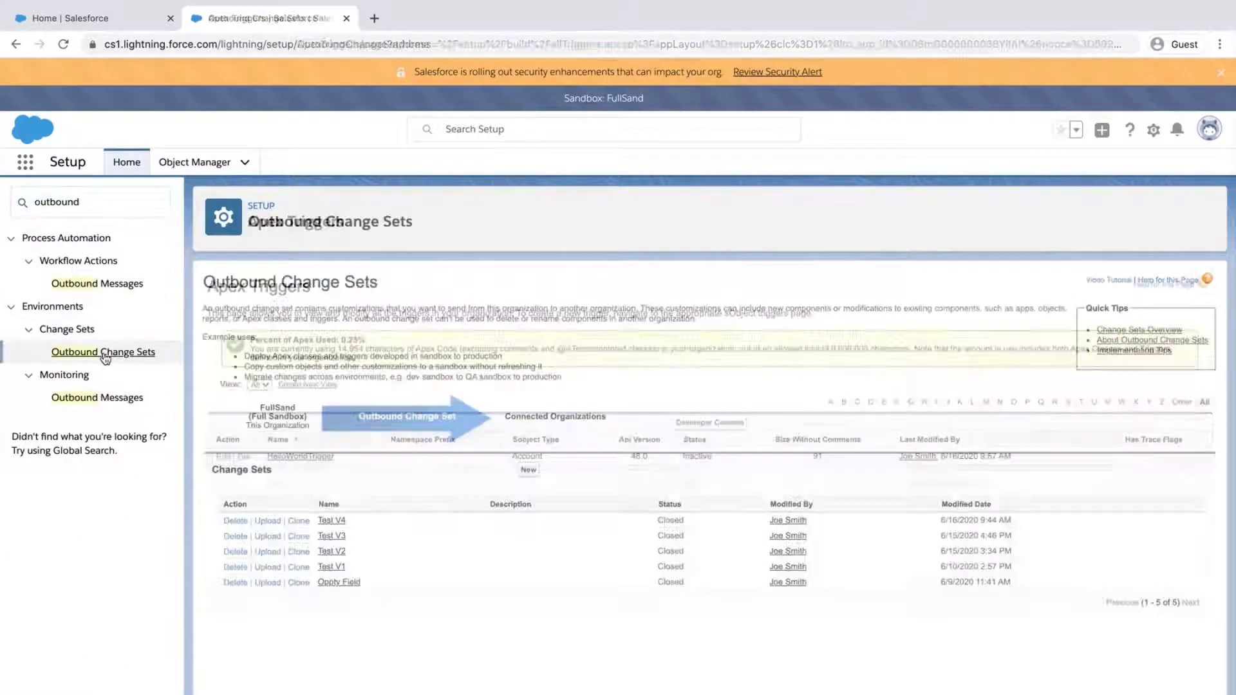
click(528, 471)
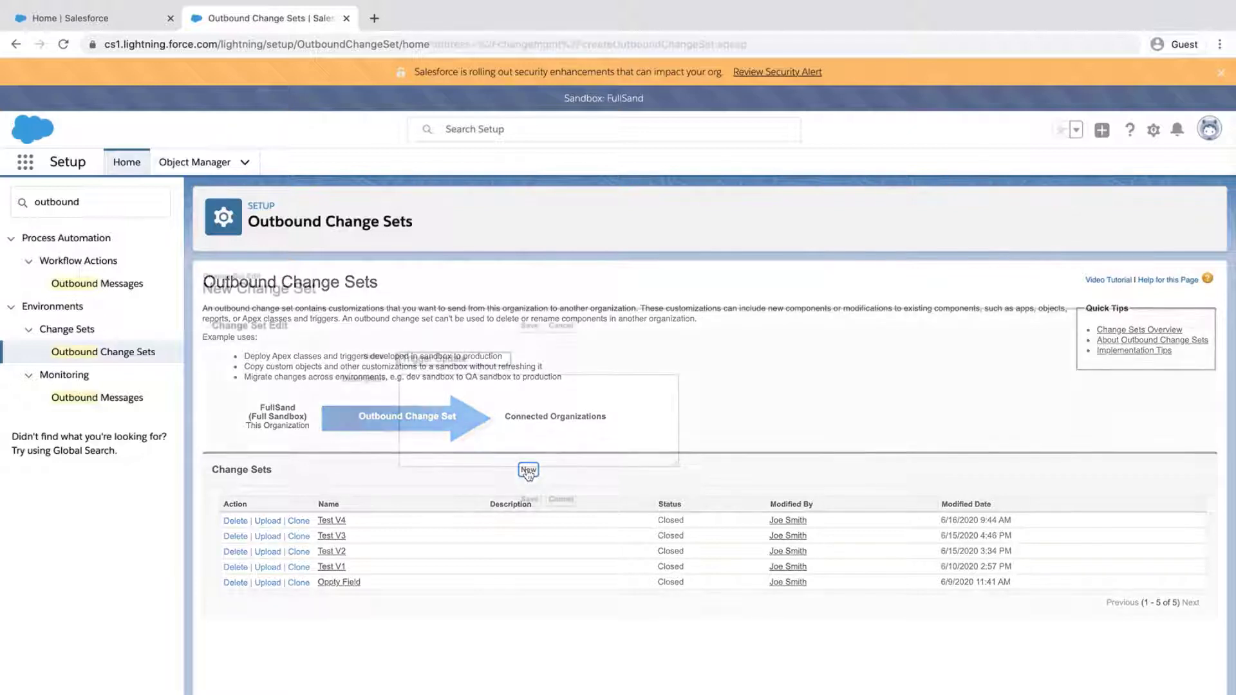
click(530, 327)
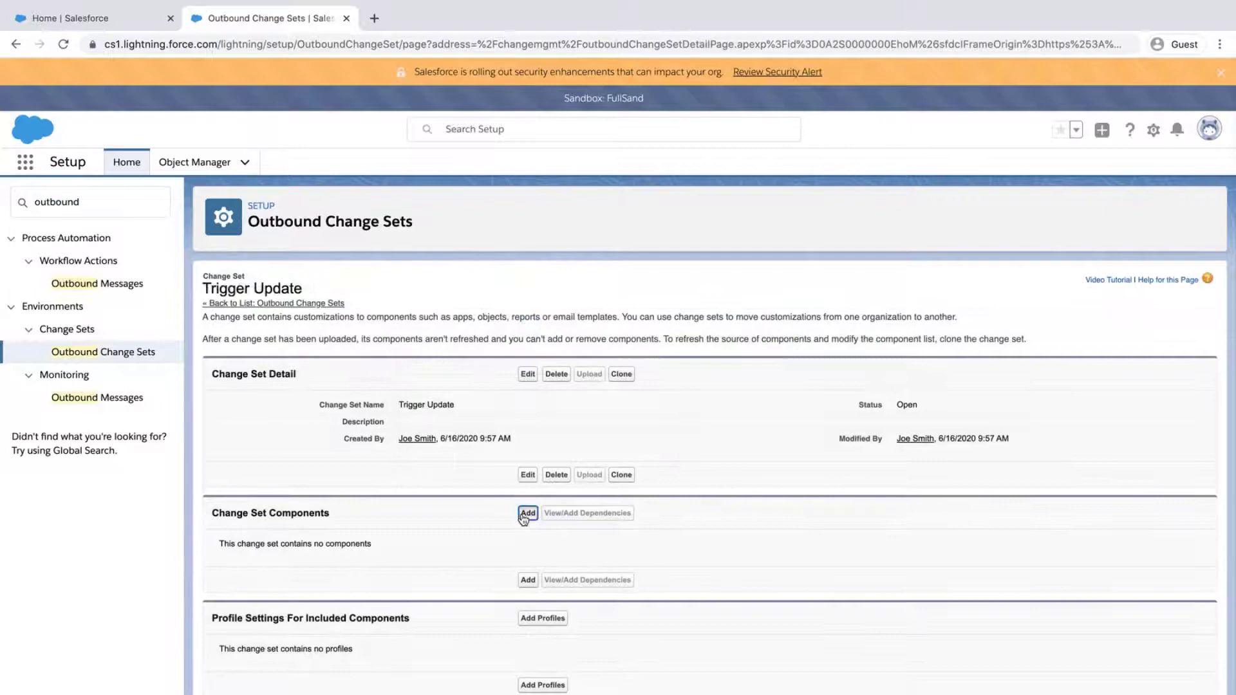
Step: Add the Apex trigger HelloWorldTrigger to Trigger Update and proceed to upload
click(526, 514)
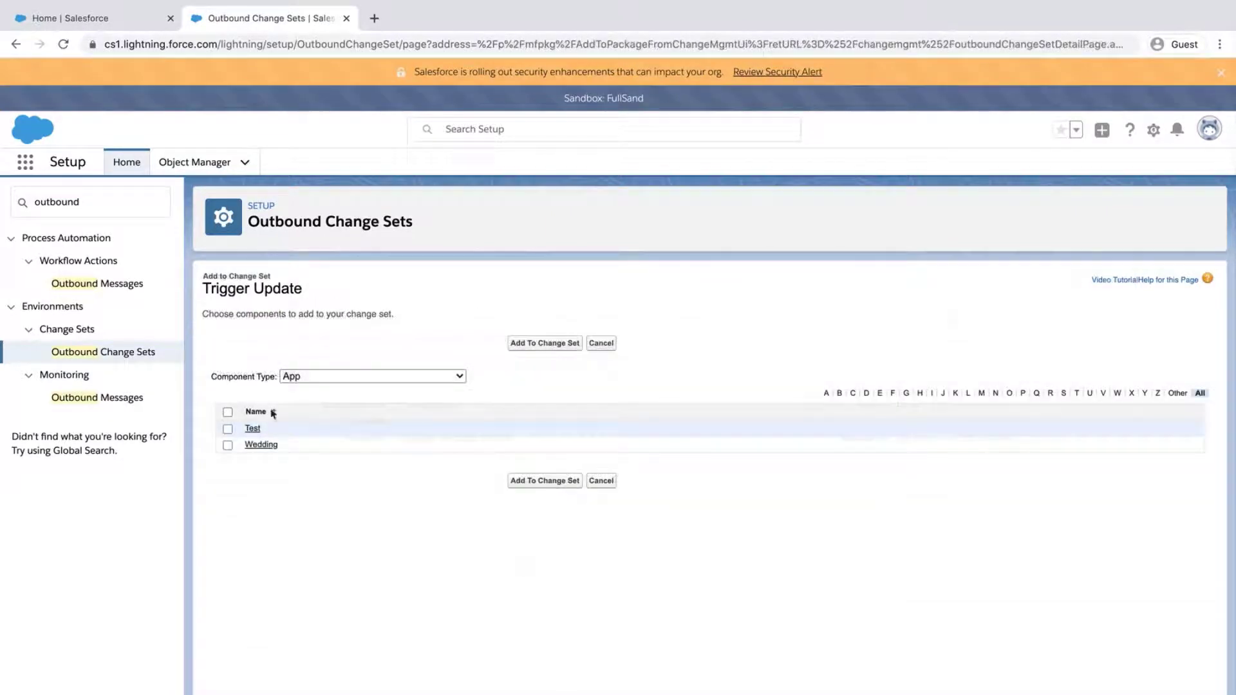
click(322, 376)
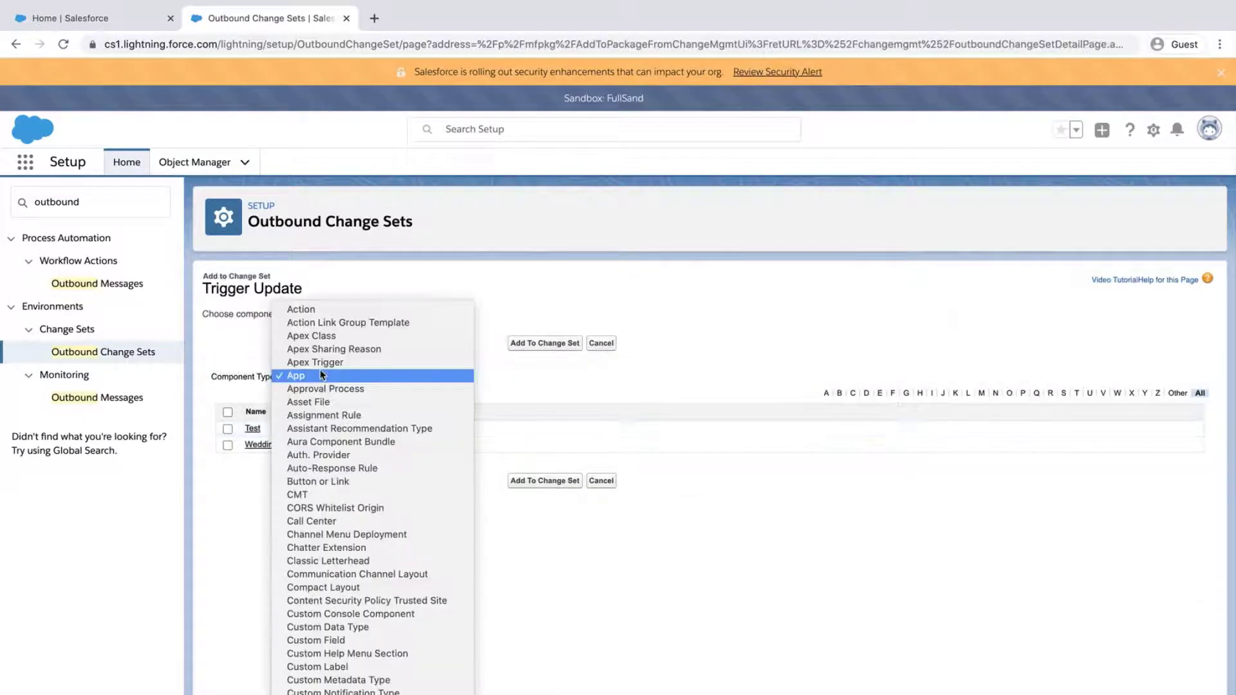
click(324, 361)
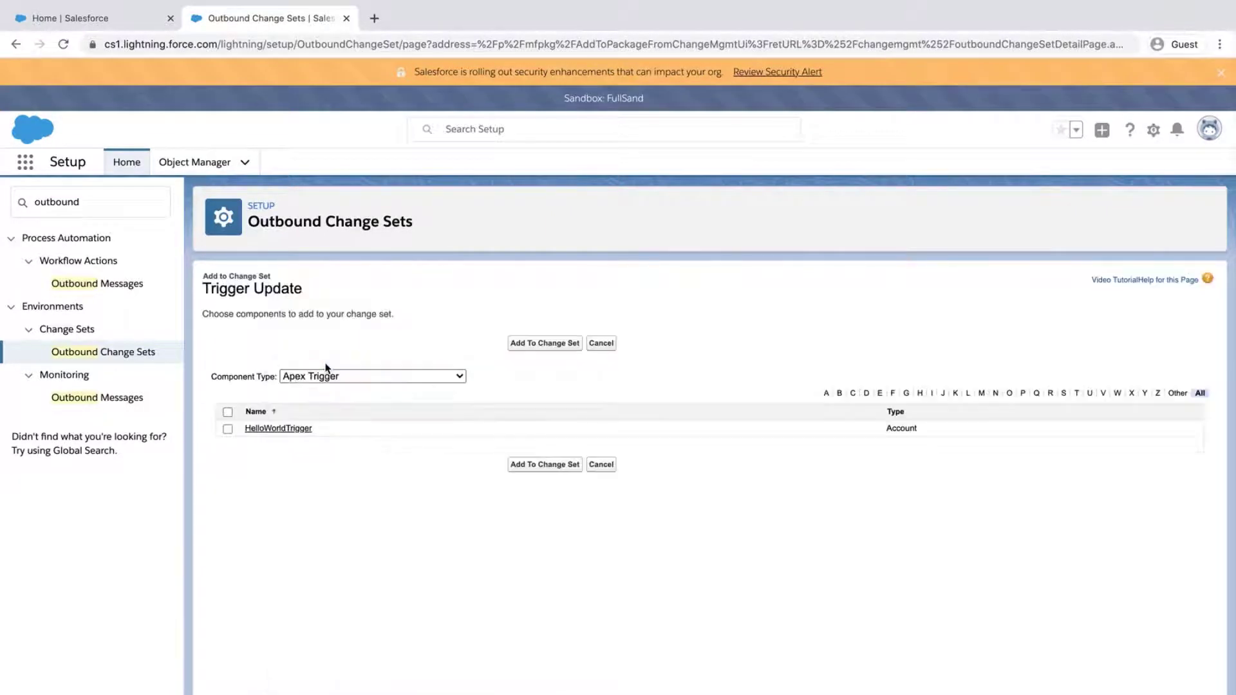
click(227, 429)
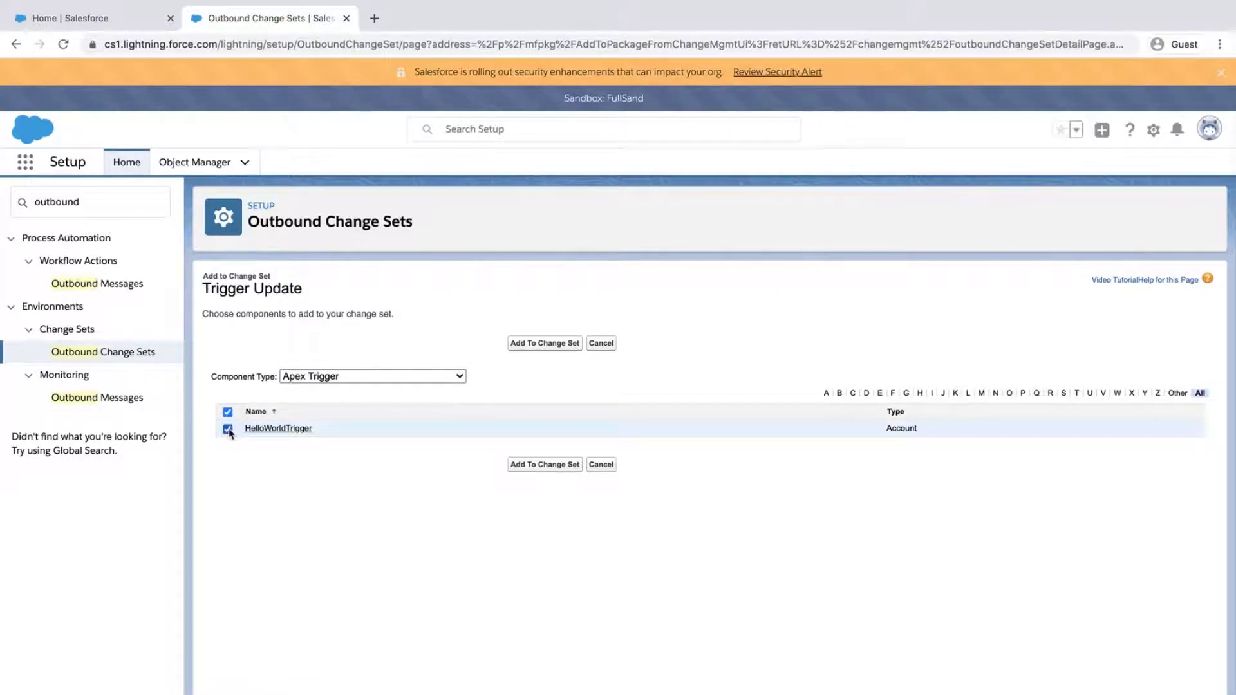
click(524, 343)
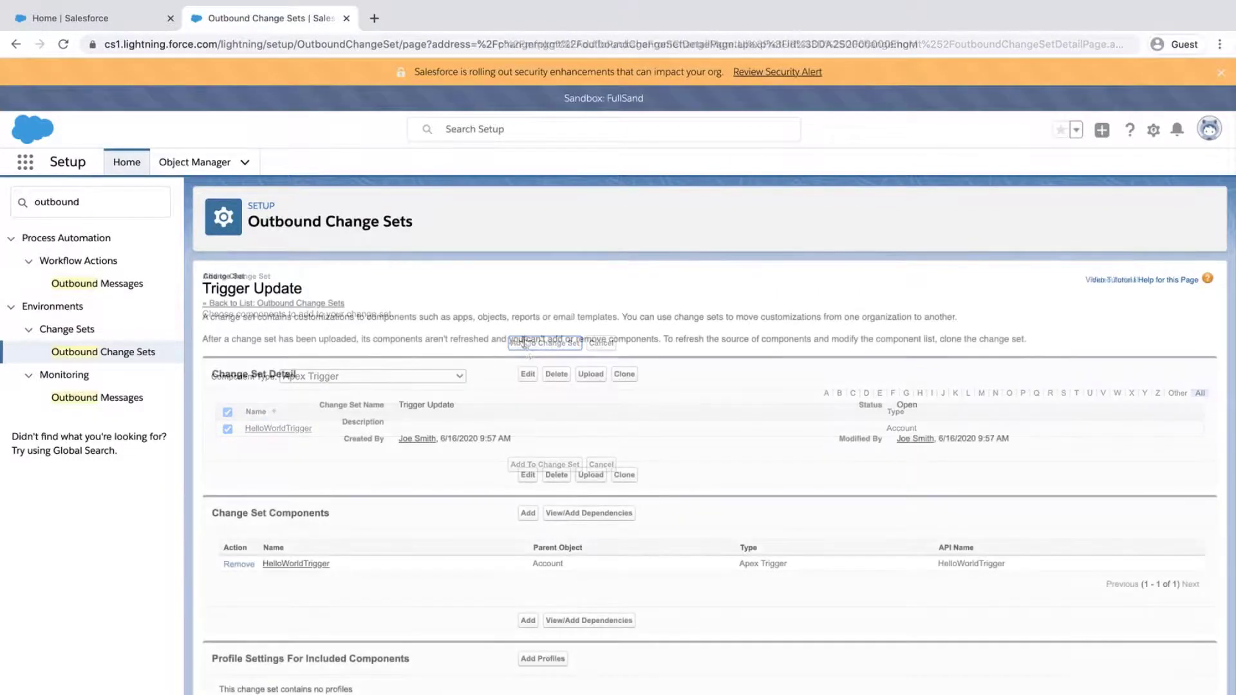
click(587, 379)
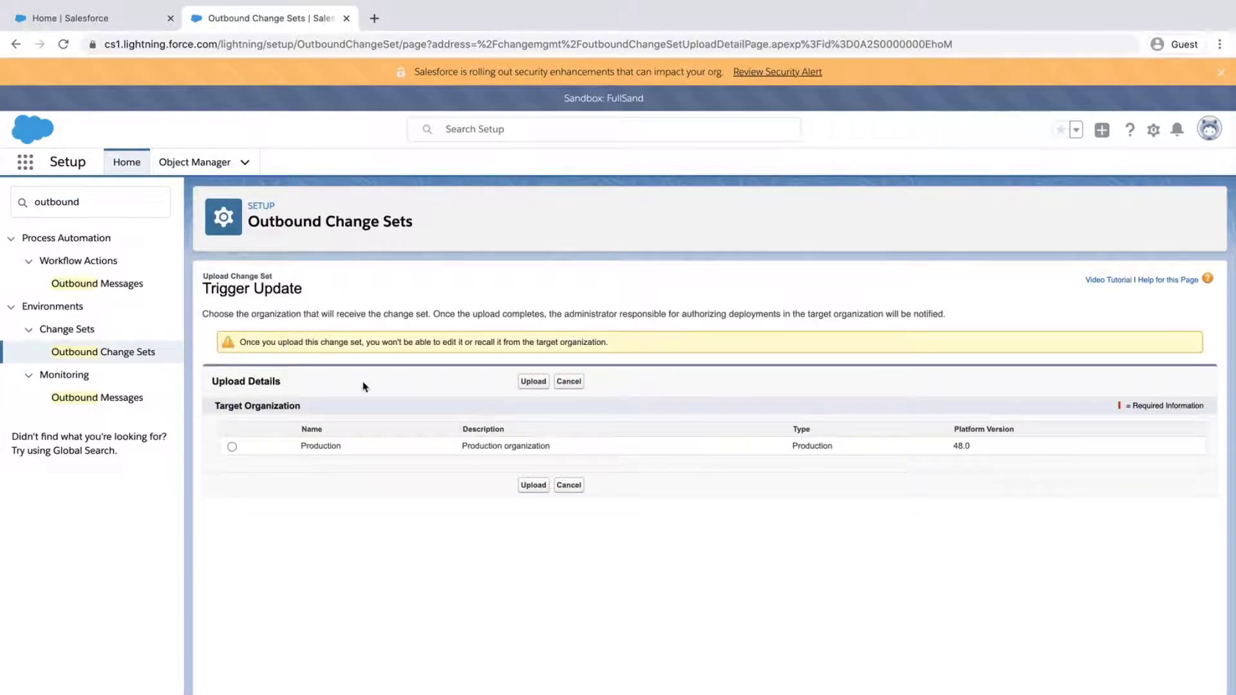
Step: Choose Production as the target organization and upload Trigger Update
click(231, 446)
click(523, 383)
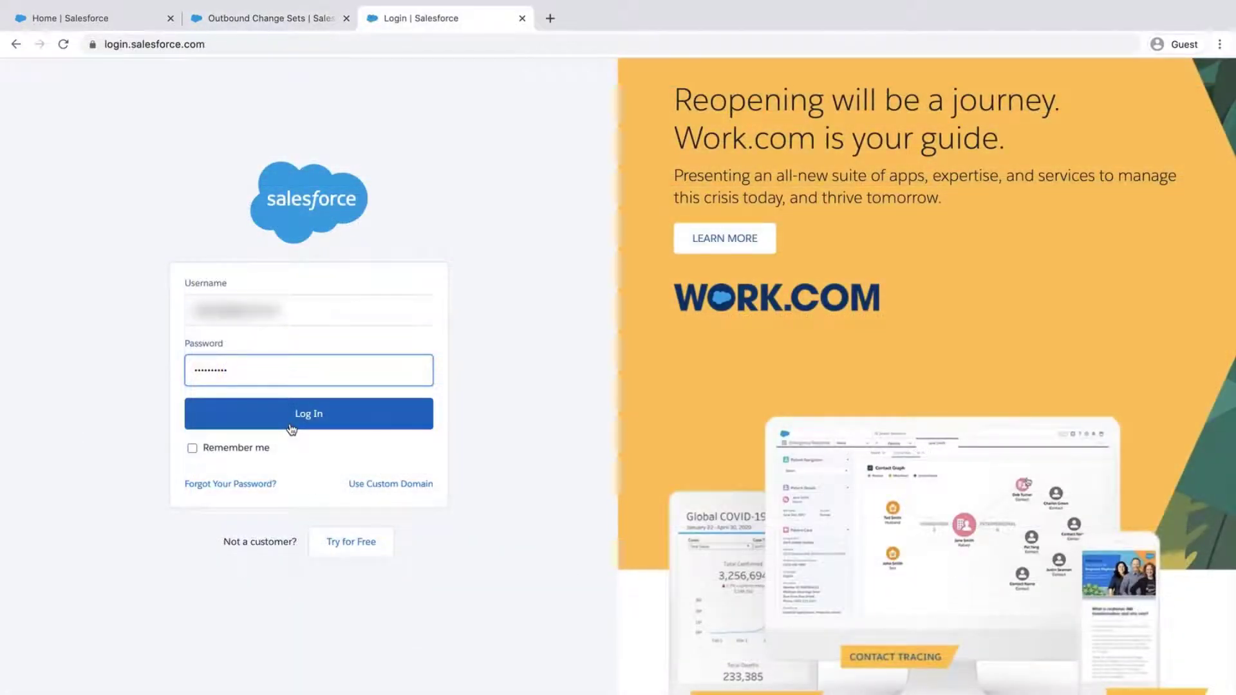
Step: Log in to the production org and open its Setup
click(304, 418)
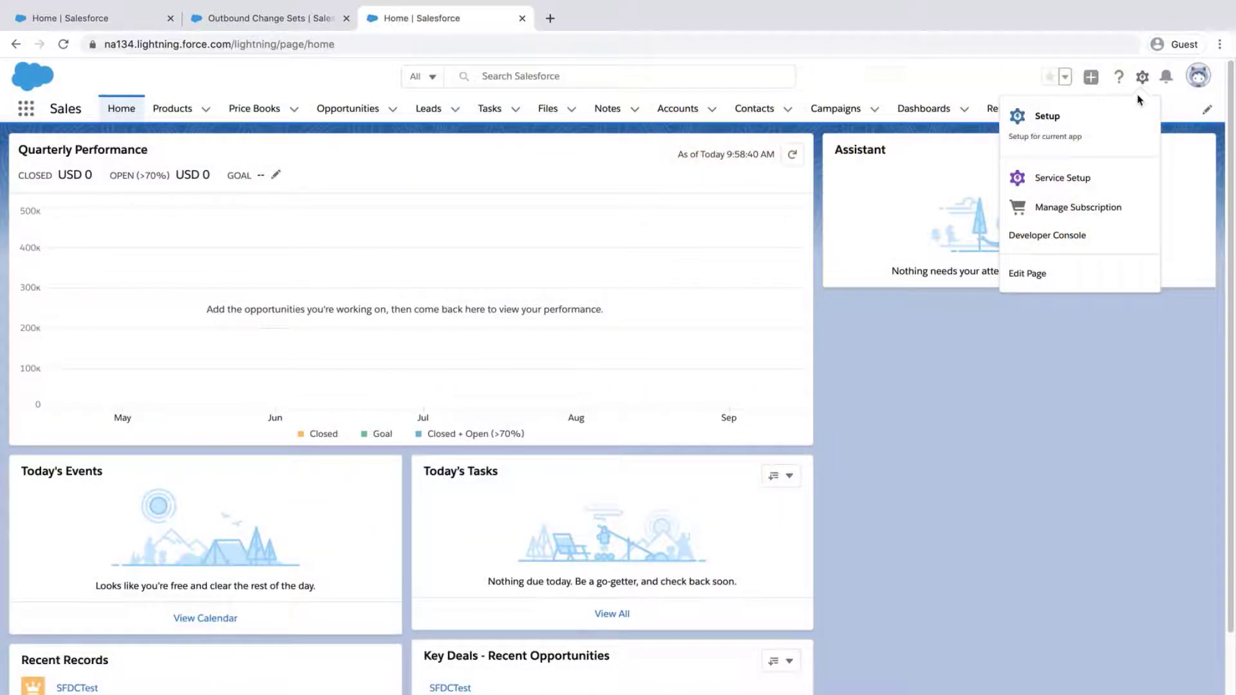
click(1126, 122)
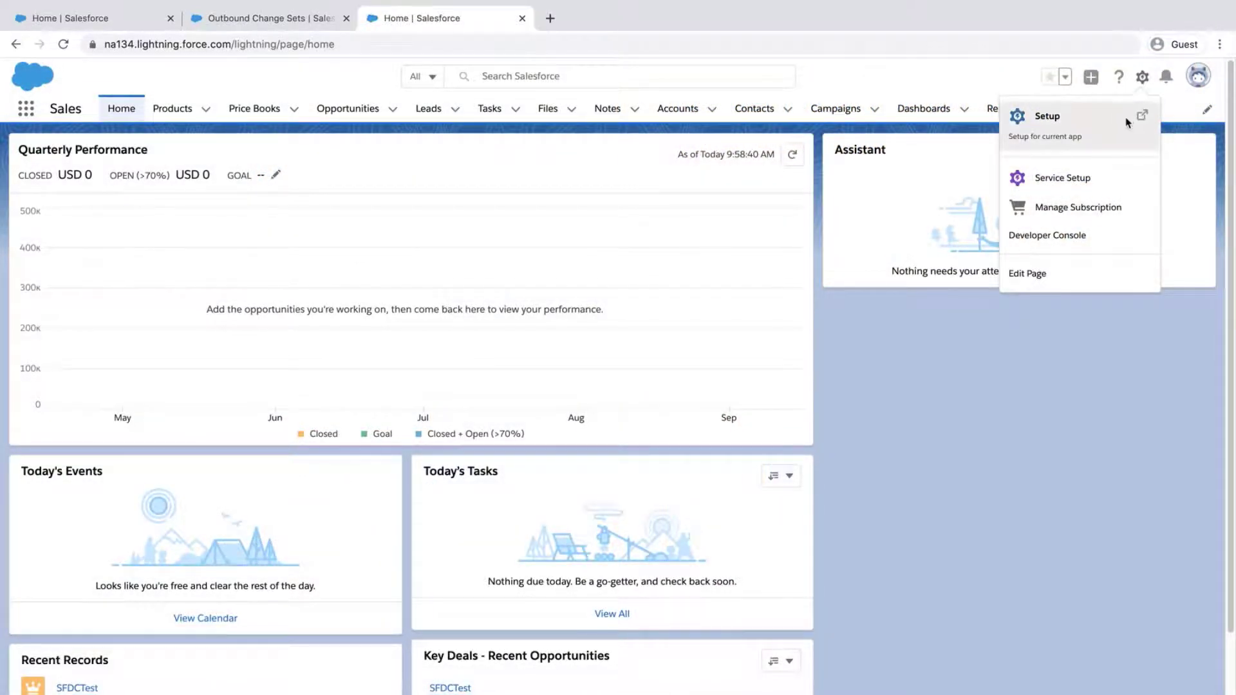
click(82, 151)
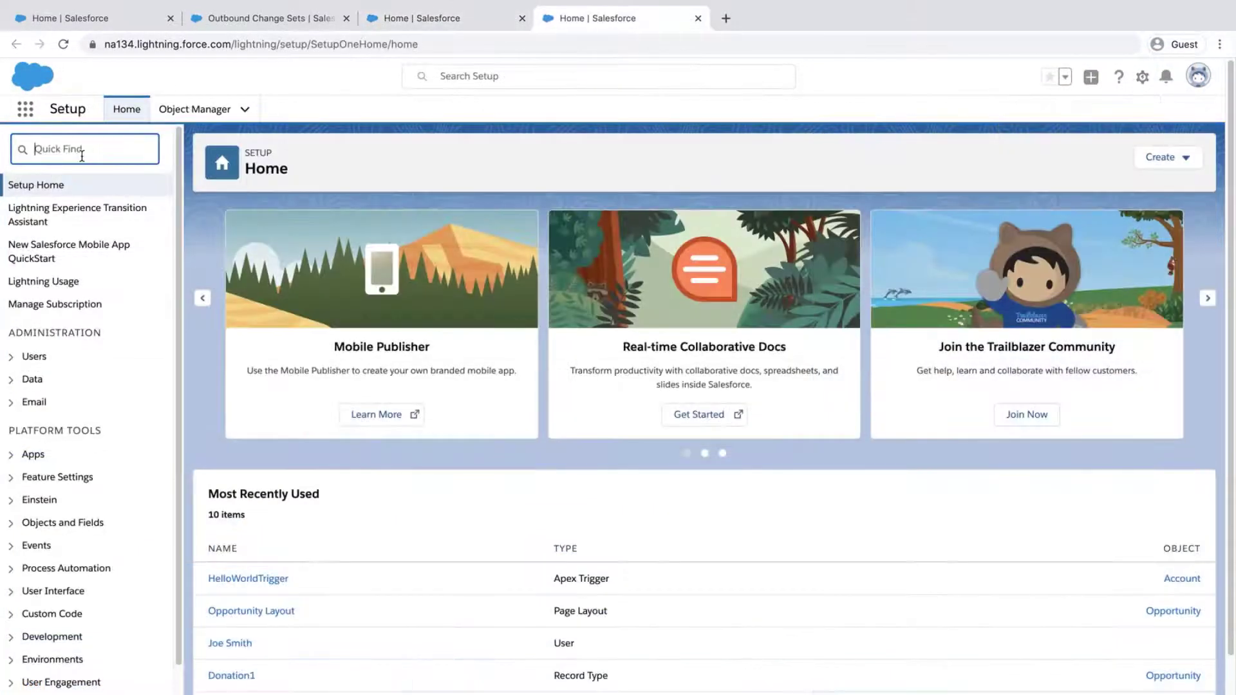
Step: Filter Quick Find by 'inbound' and open Inbound Change Sets
text(inbound)
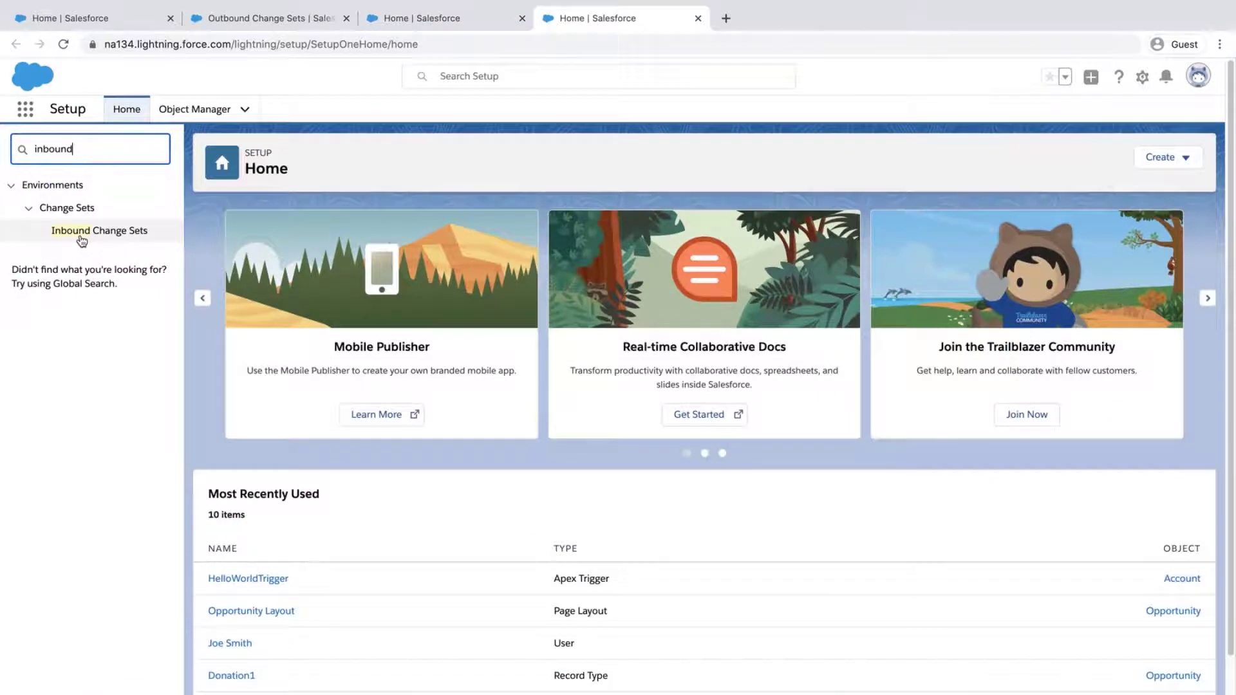
click(81, 238)
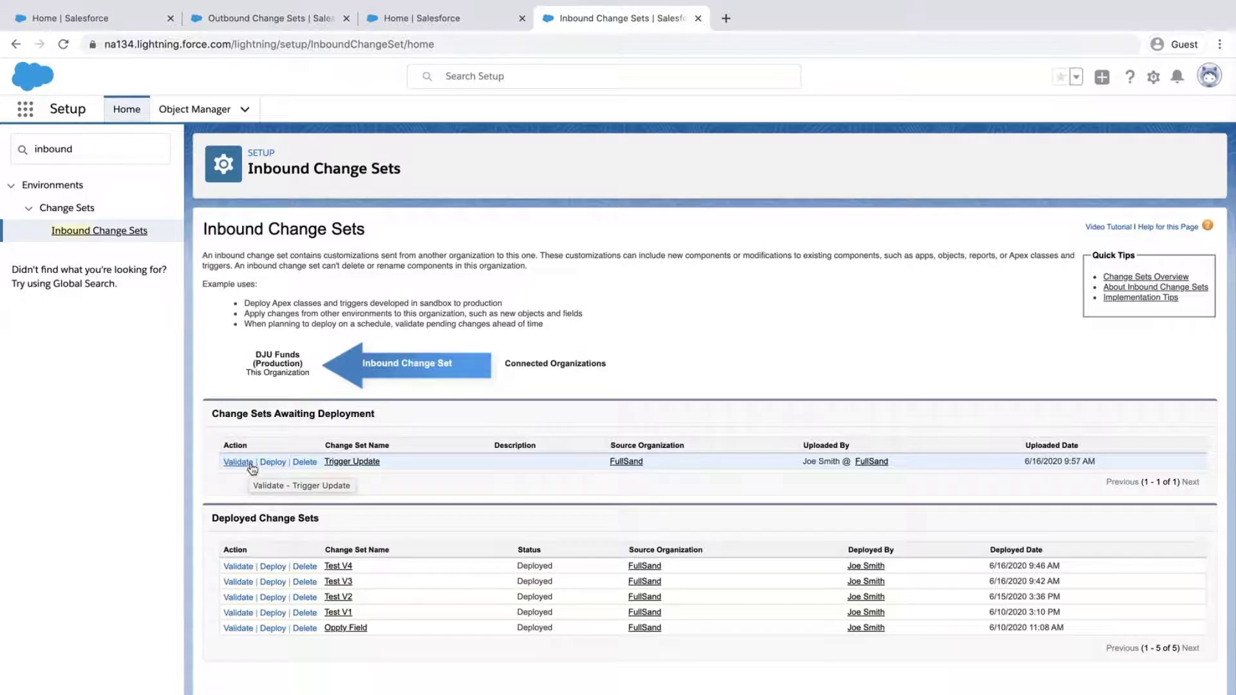
Step: Deploy Trigger Update with the Default test option and confirm the warning
click(280, 464)
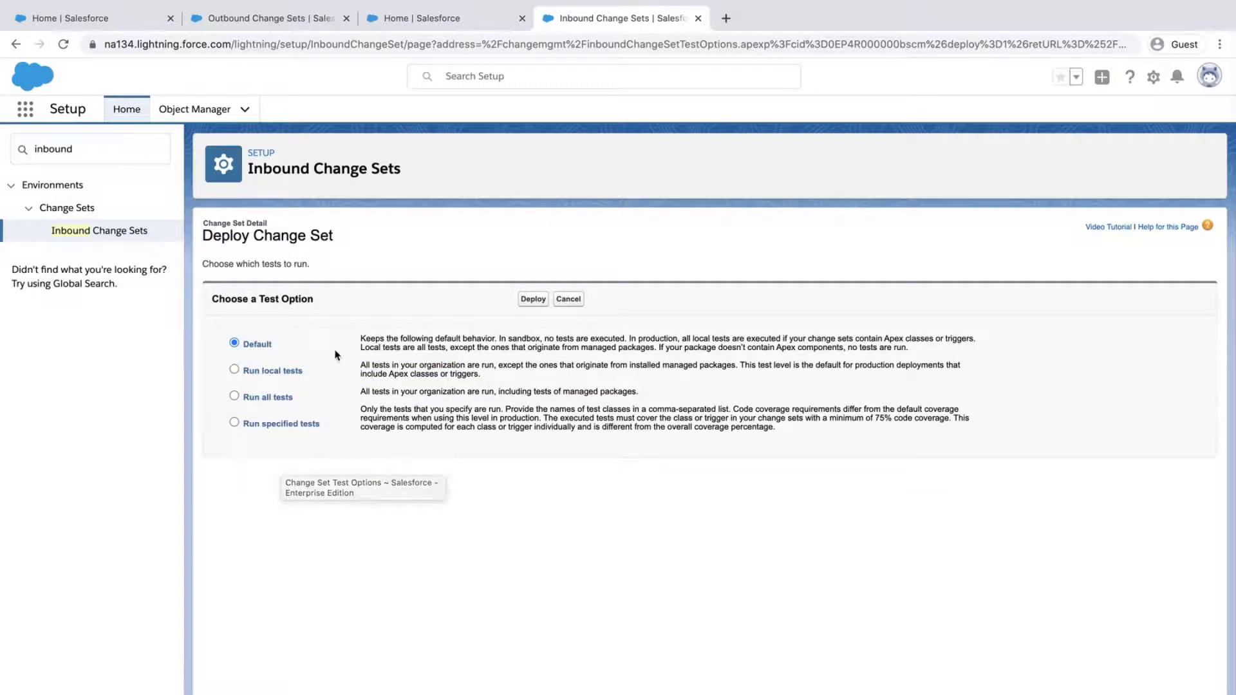
click(538, 300)
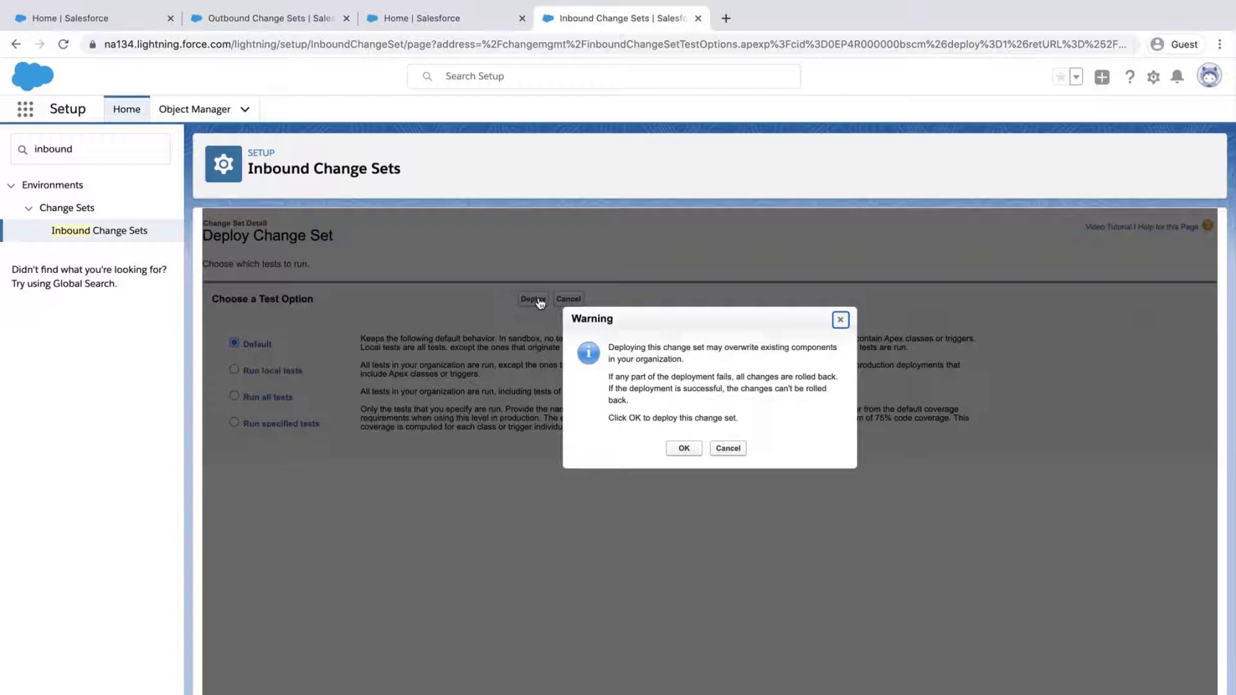
click(682, 448)
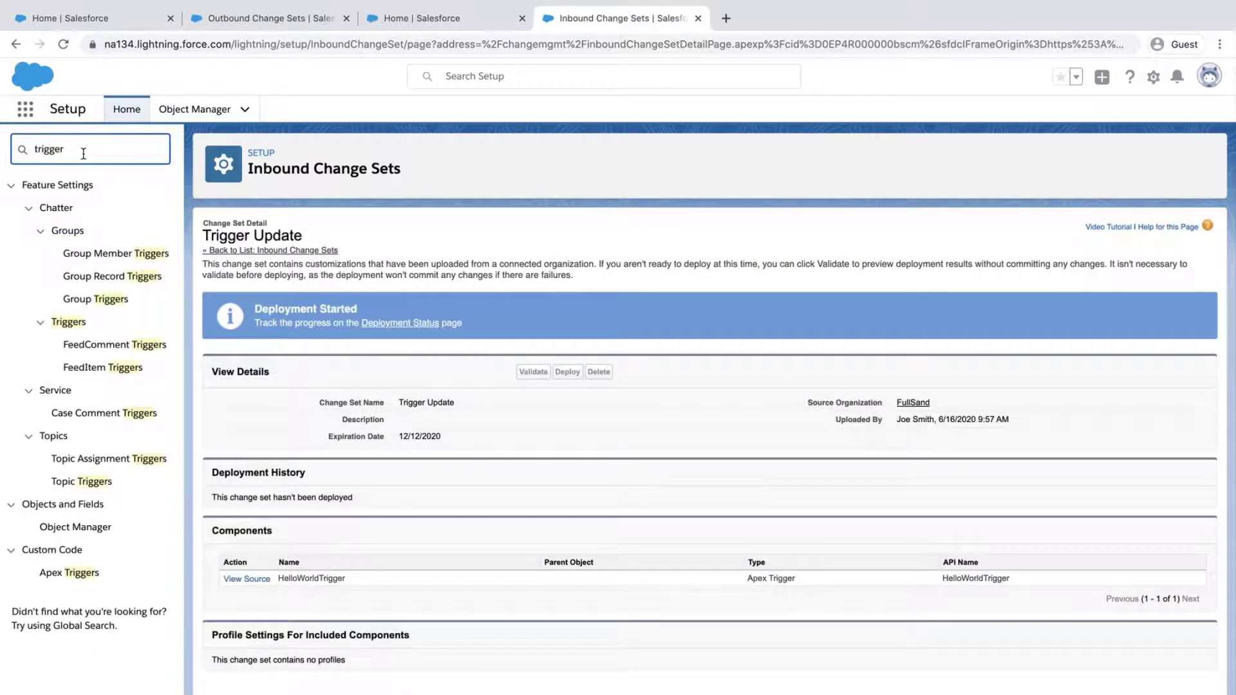
Step: Open production's Apex Triggers page under Custom Code
click(75, 573)
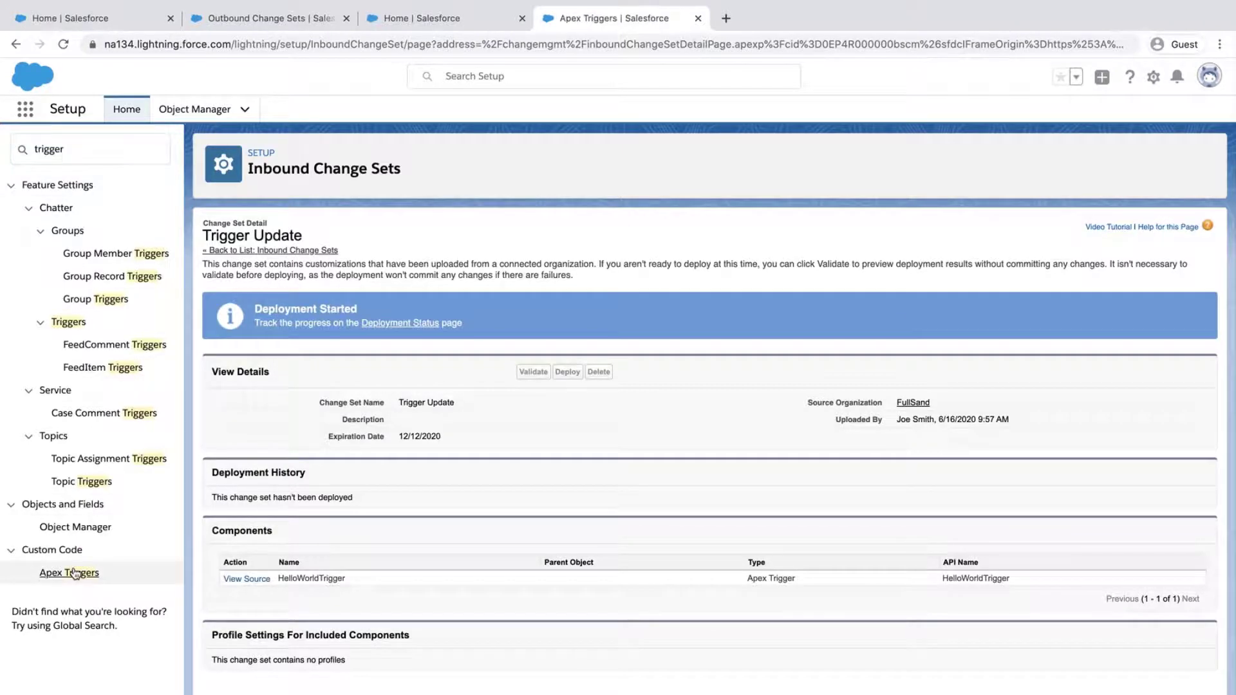